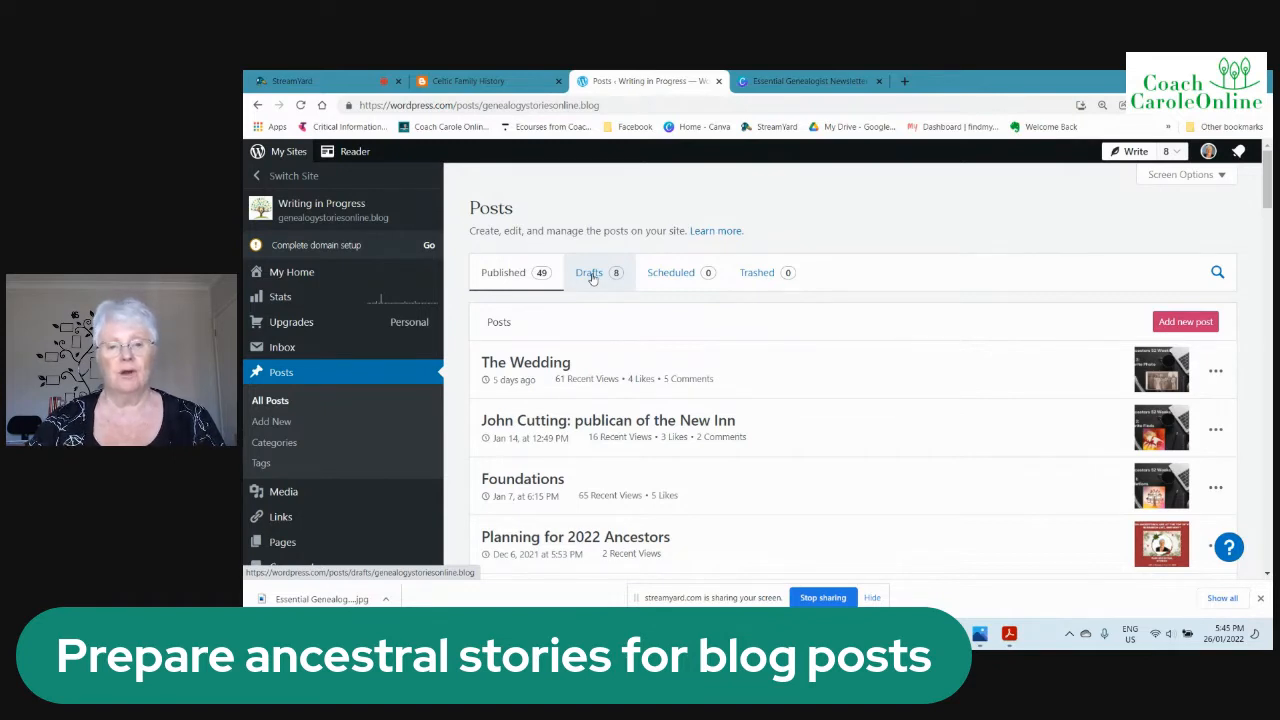
# Open the "Curiosity" post from the site's drafts for editing.
pyautogui.click(590, 274)
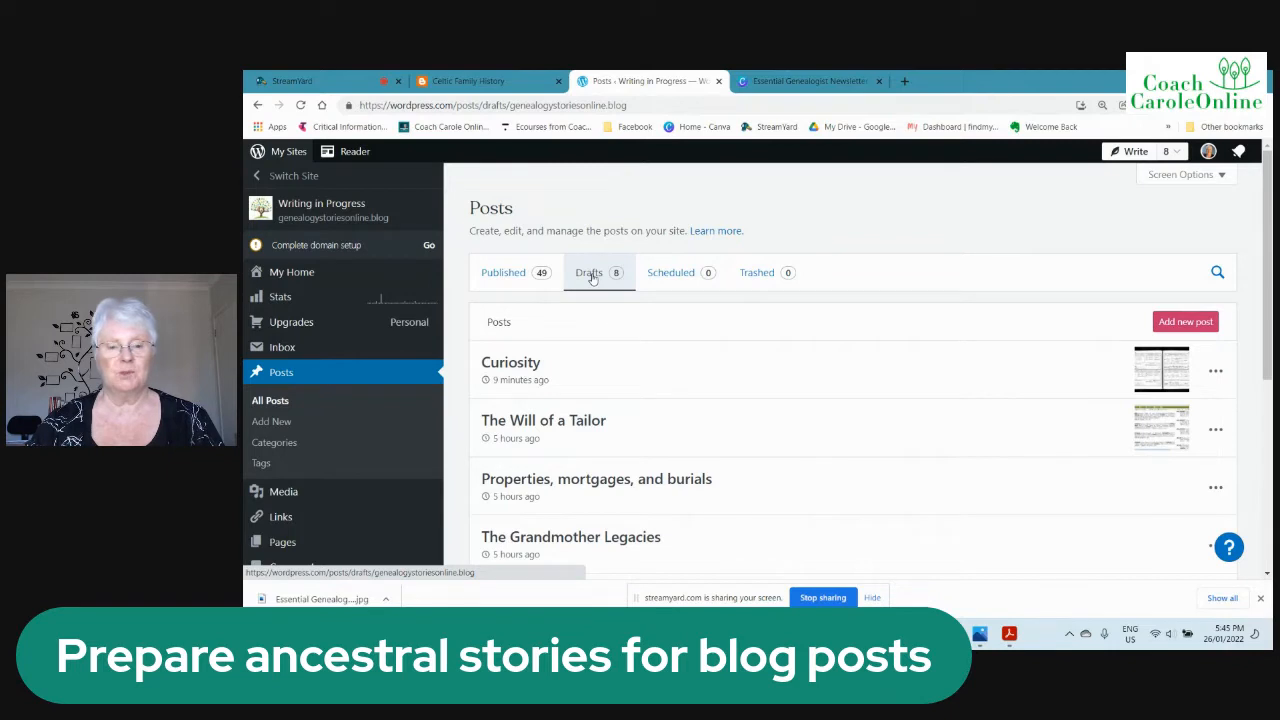
pyautogui.click(511, 366)
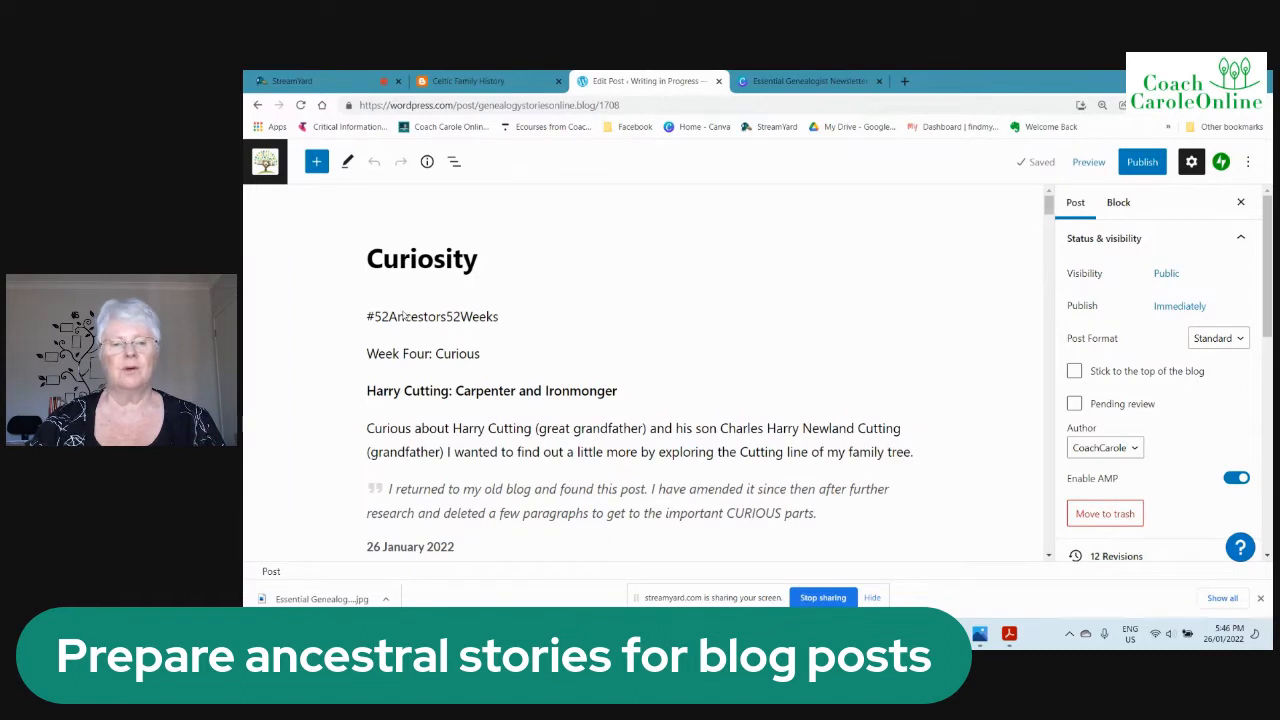
pyautogui.click(500, 316)
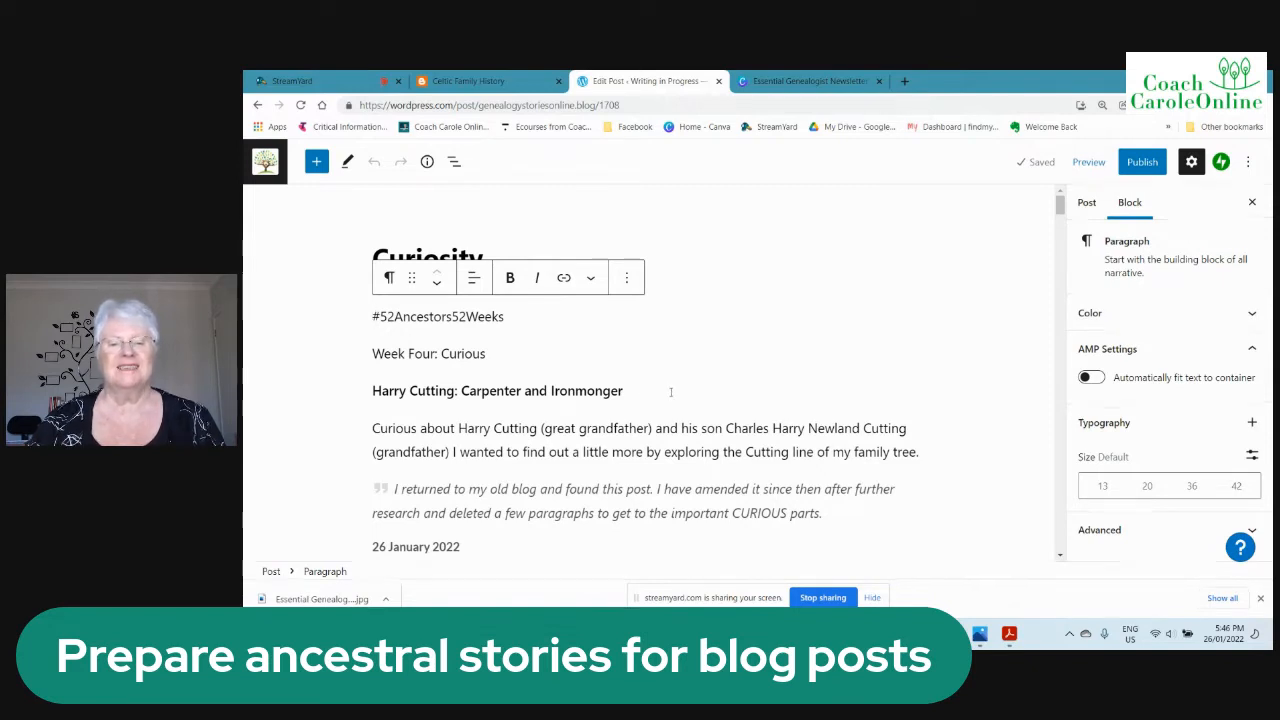
pyautogui.click(529, 246)
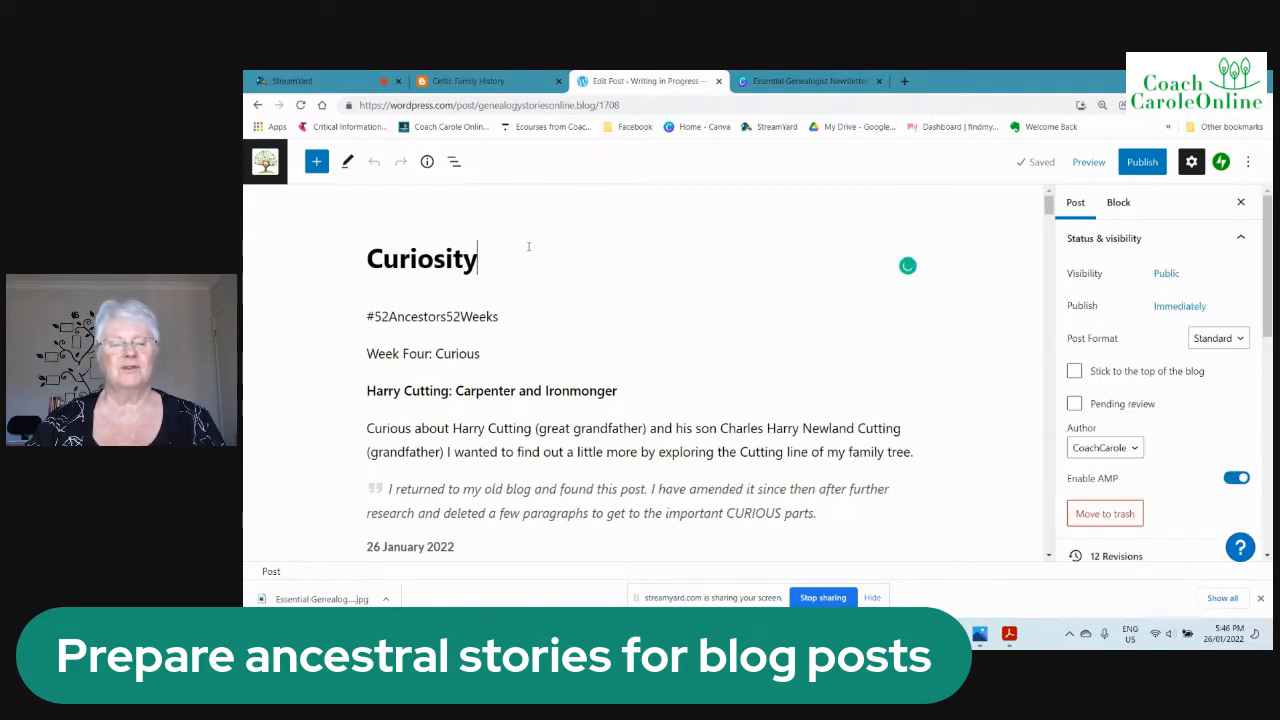
# Review the draft's text and images from the title down to the wording of the Freedom of the City document.
pyautogui.scroll(-1, 653, 323)
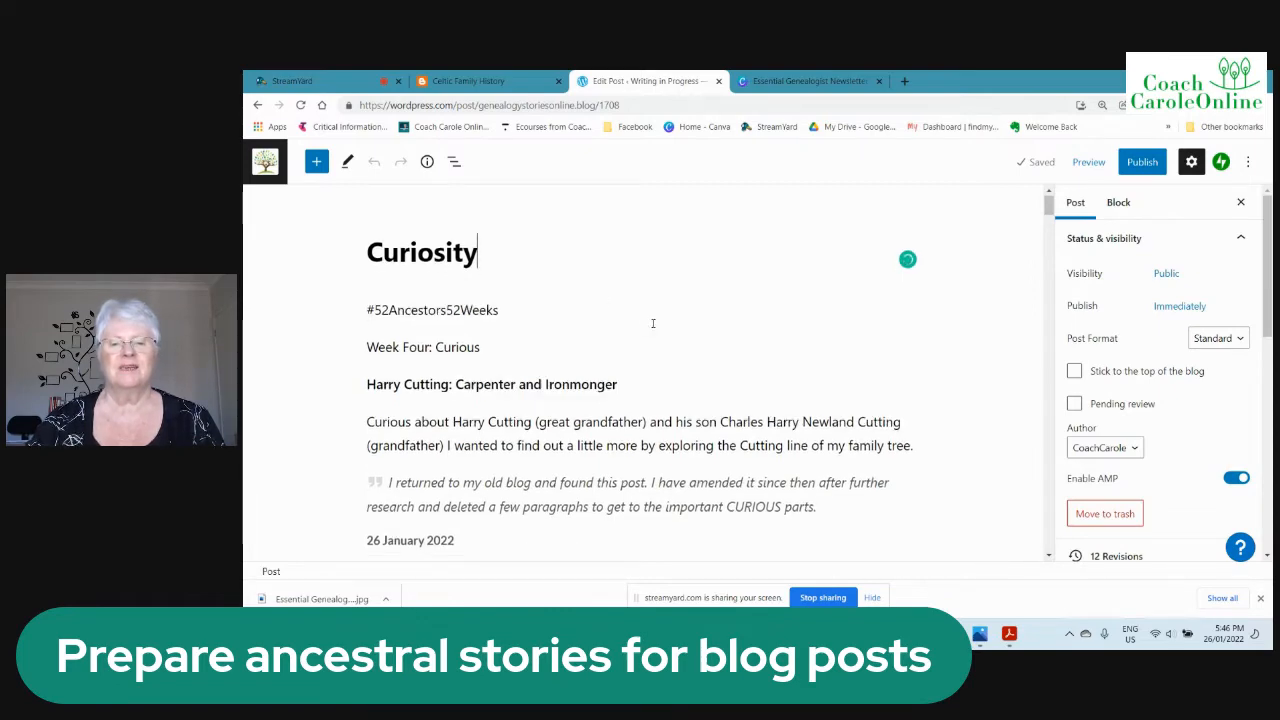
pyautogui.scroll(-1, 653, 323)
pyautogui.scroll(-2, 653, 323)
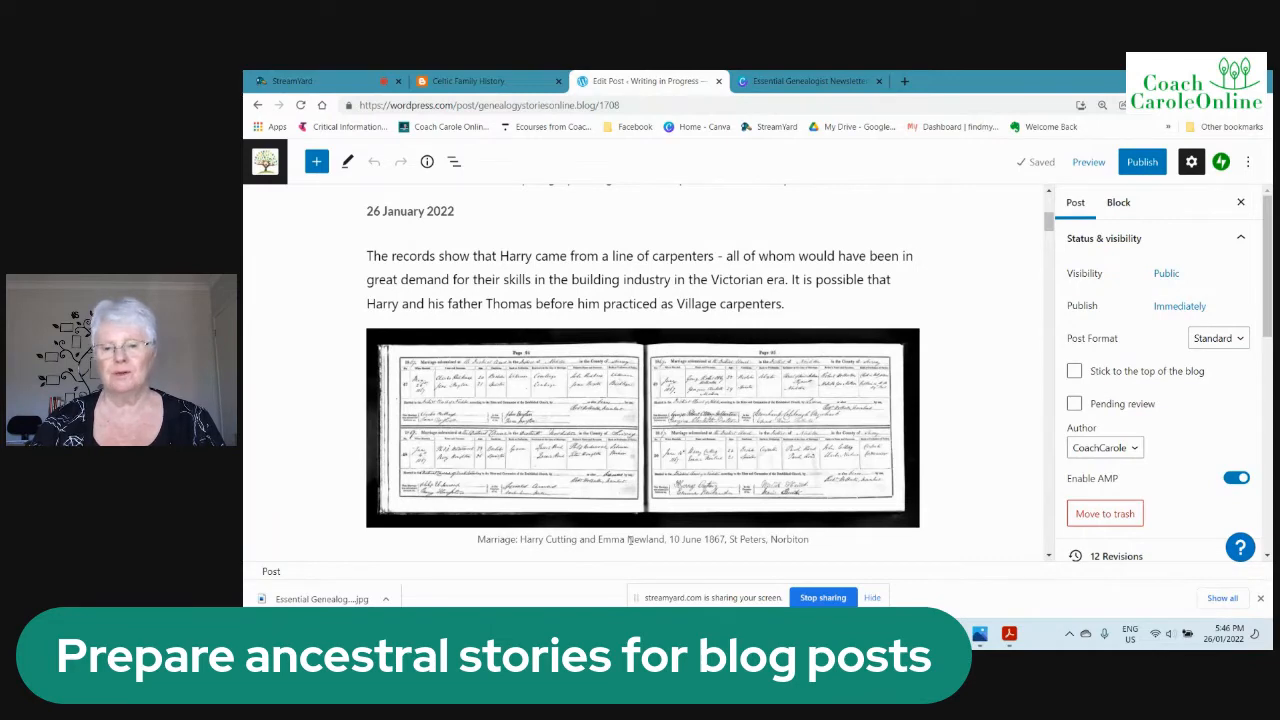
pyautogui.scroll(-5, 628, 539)
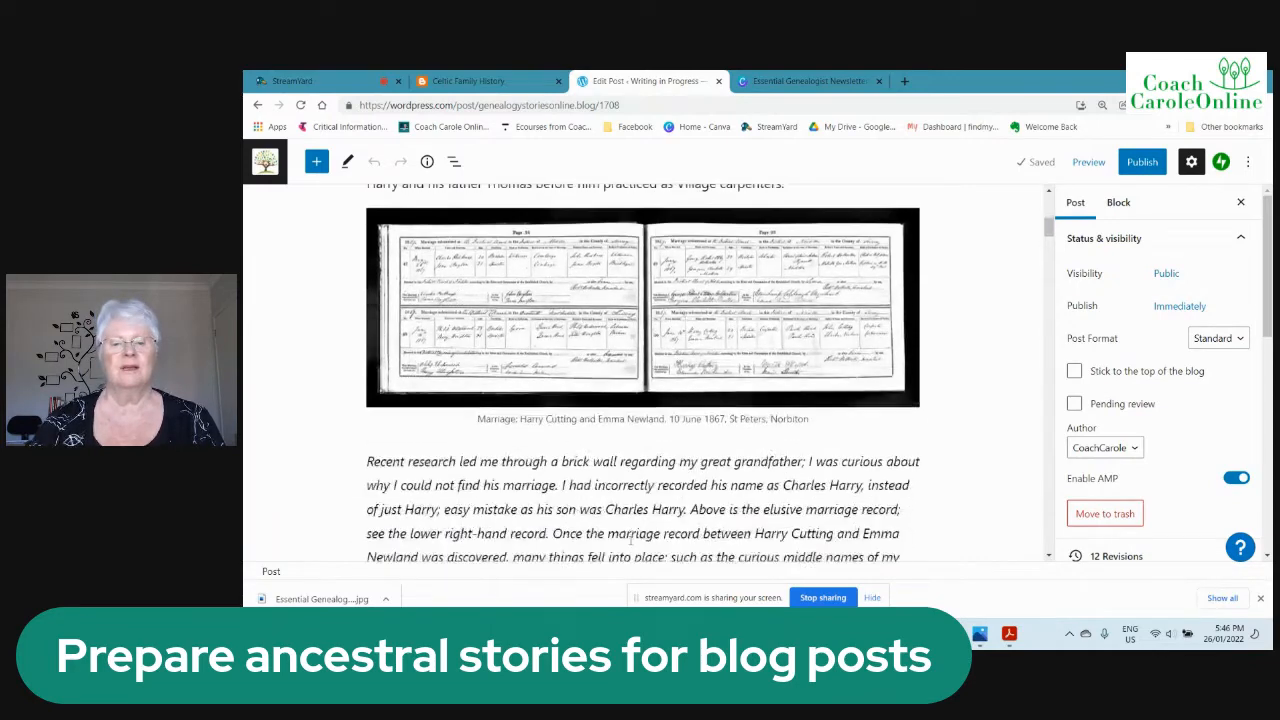
pyautogui.scroll(-4, 630, 540)
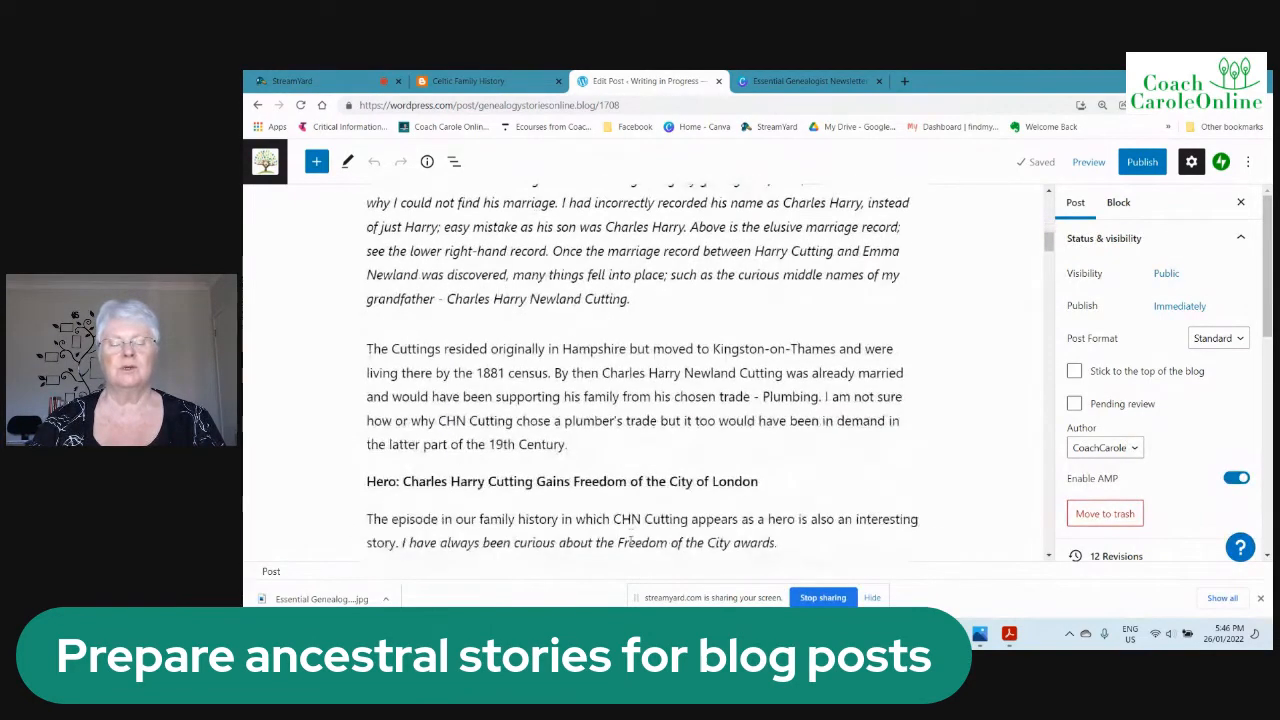
pyautogui.scroll(-1, 630, 544)
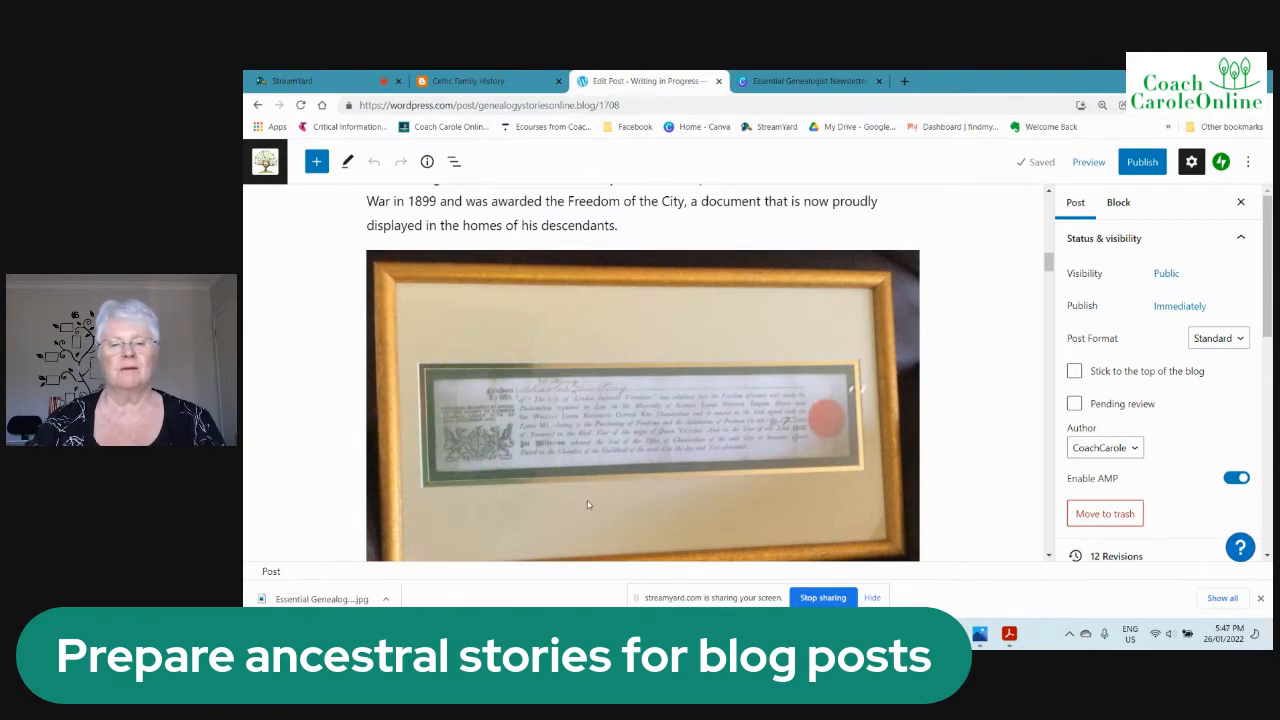
pyautogui.scroll(-5, 580, 488)
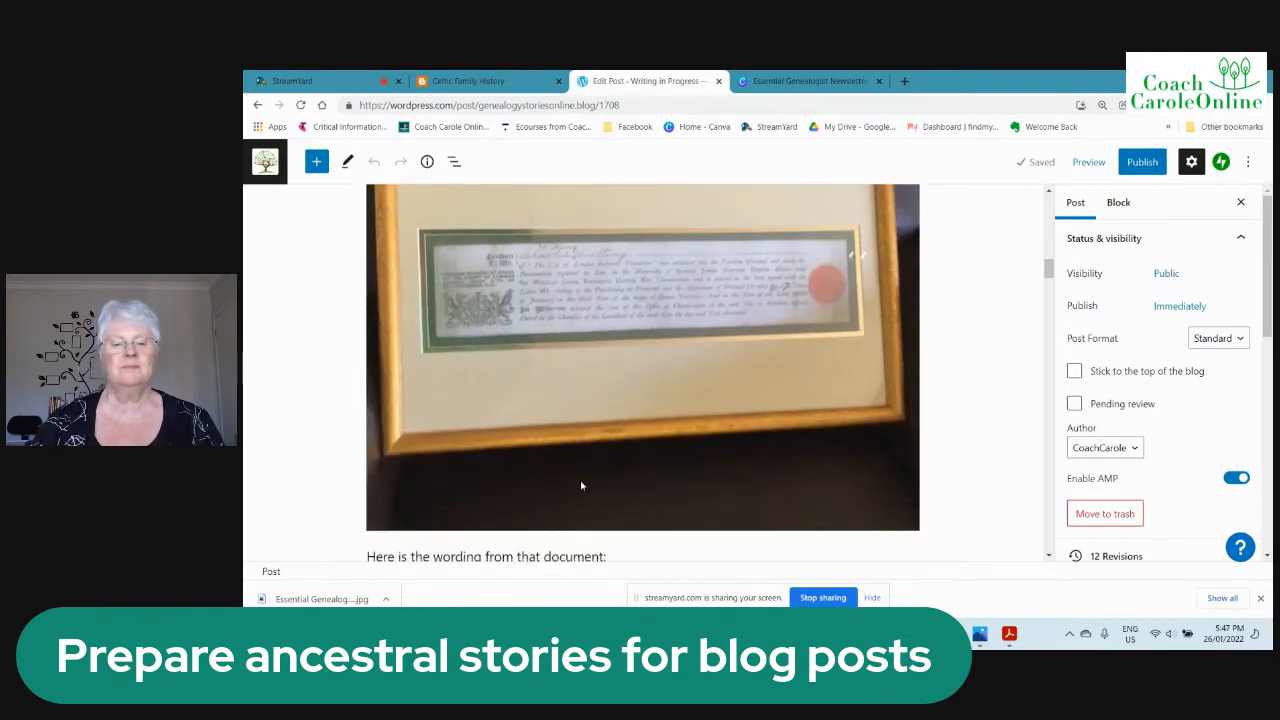
pyautogui.scroll(-1, 582, 482)
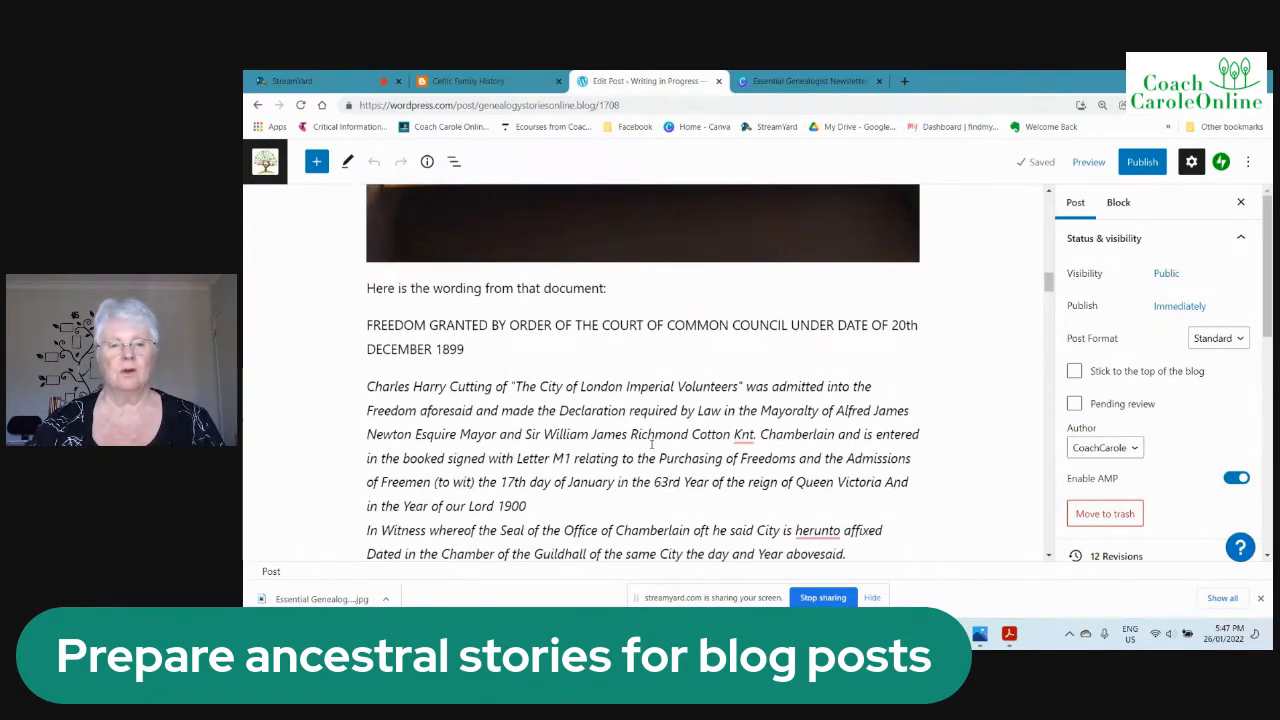
pyautogui.scroll(3, 652, 444)
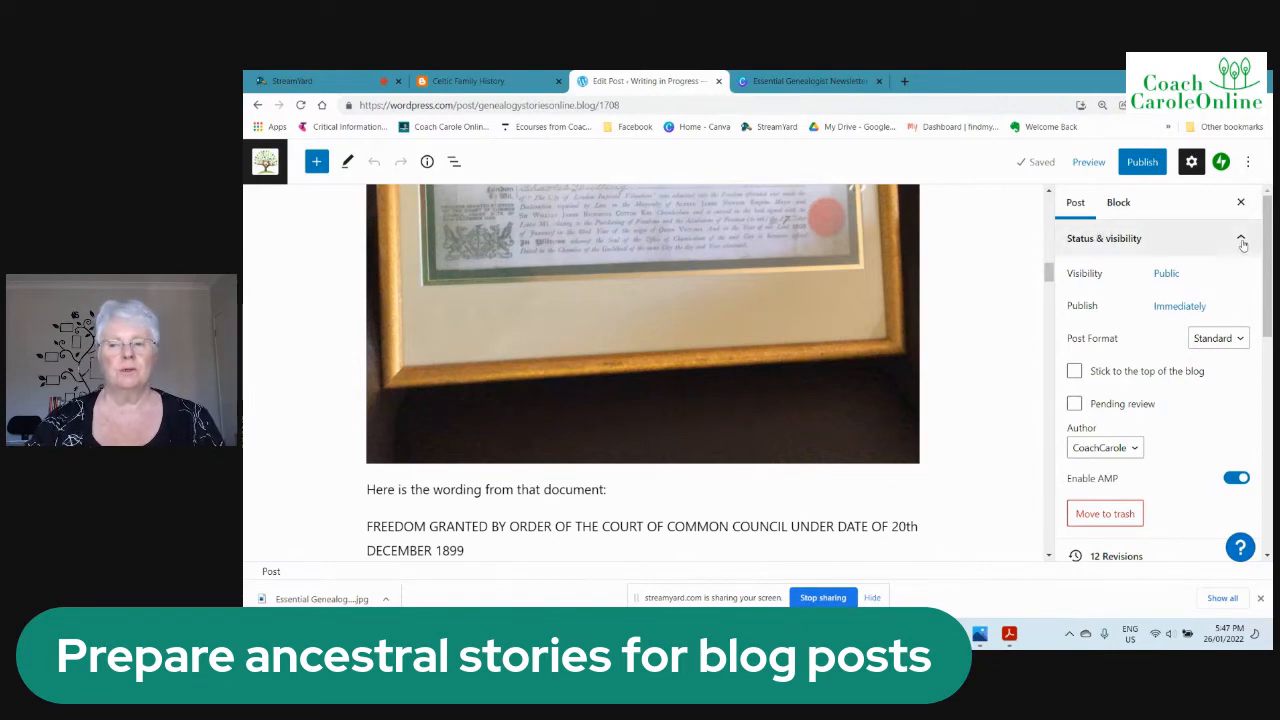
# Assign the post to the #52Ancestors category and remove it from Uncategorized.
pyautogui.moveTo(1268, 252); pyautogui.dragTo(1268, 356)
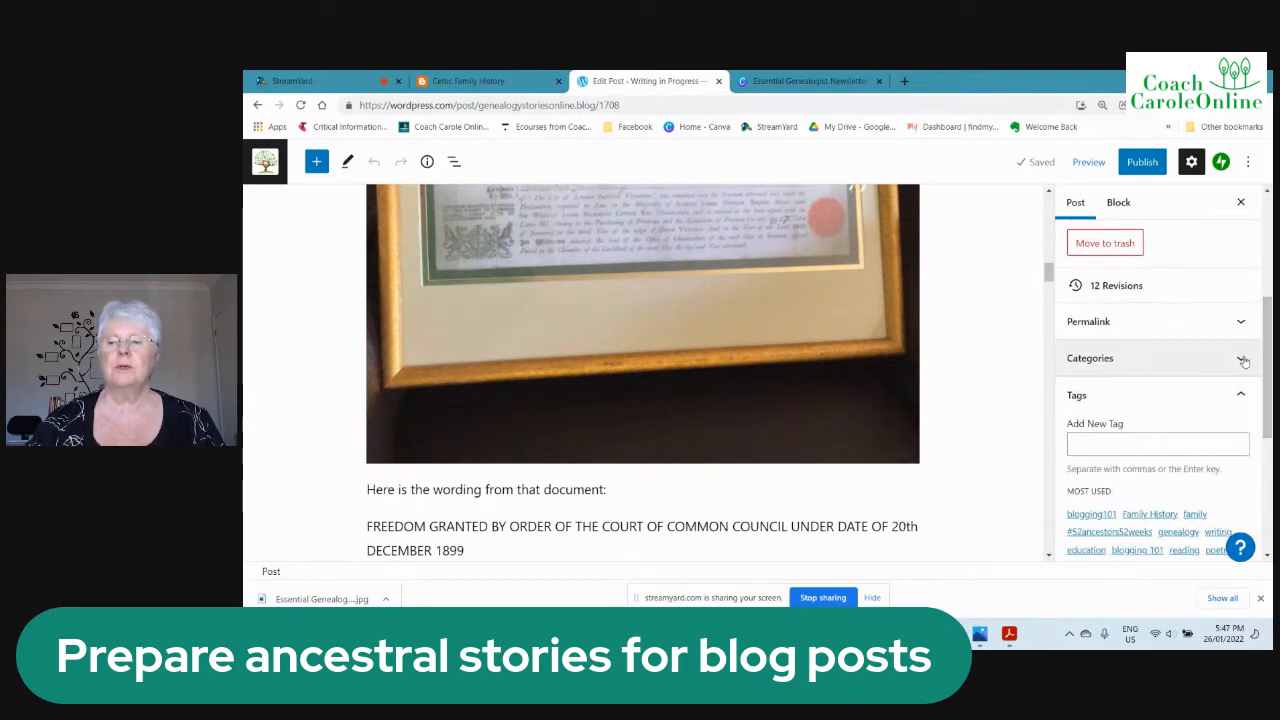
pyautogui.click(1243, 362)
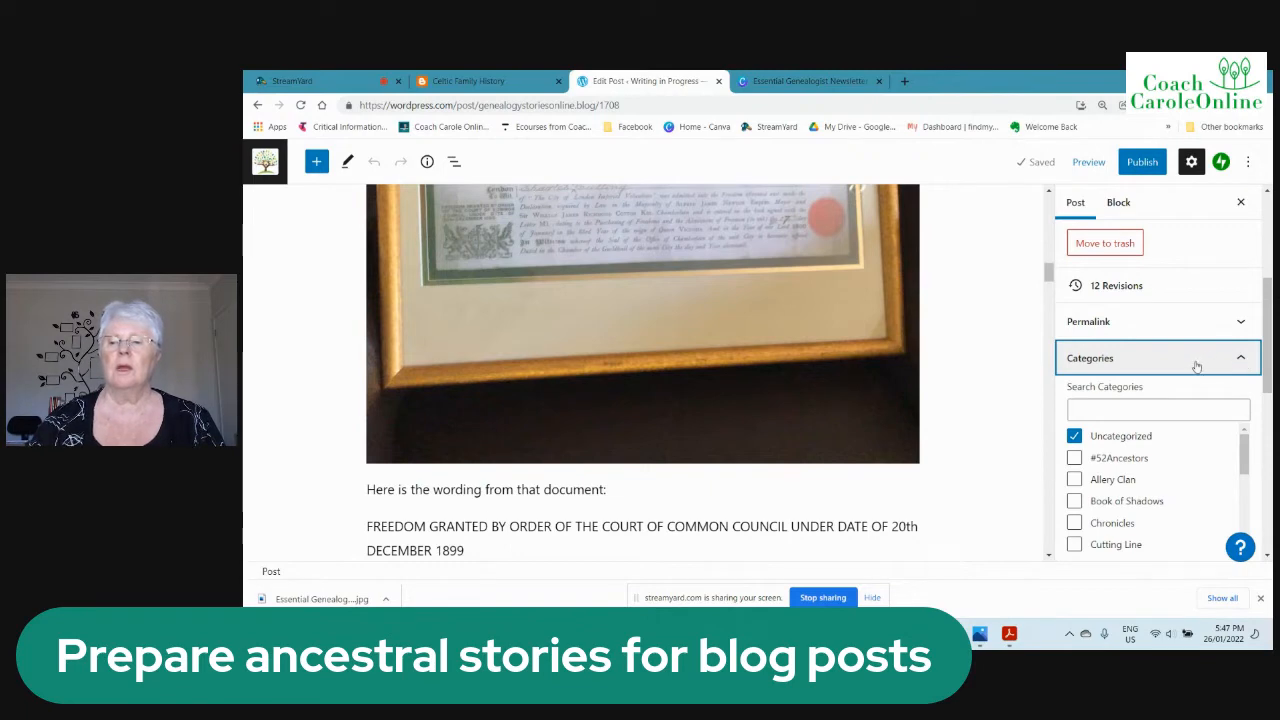
pyautogui.click(1073, 458)
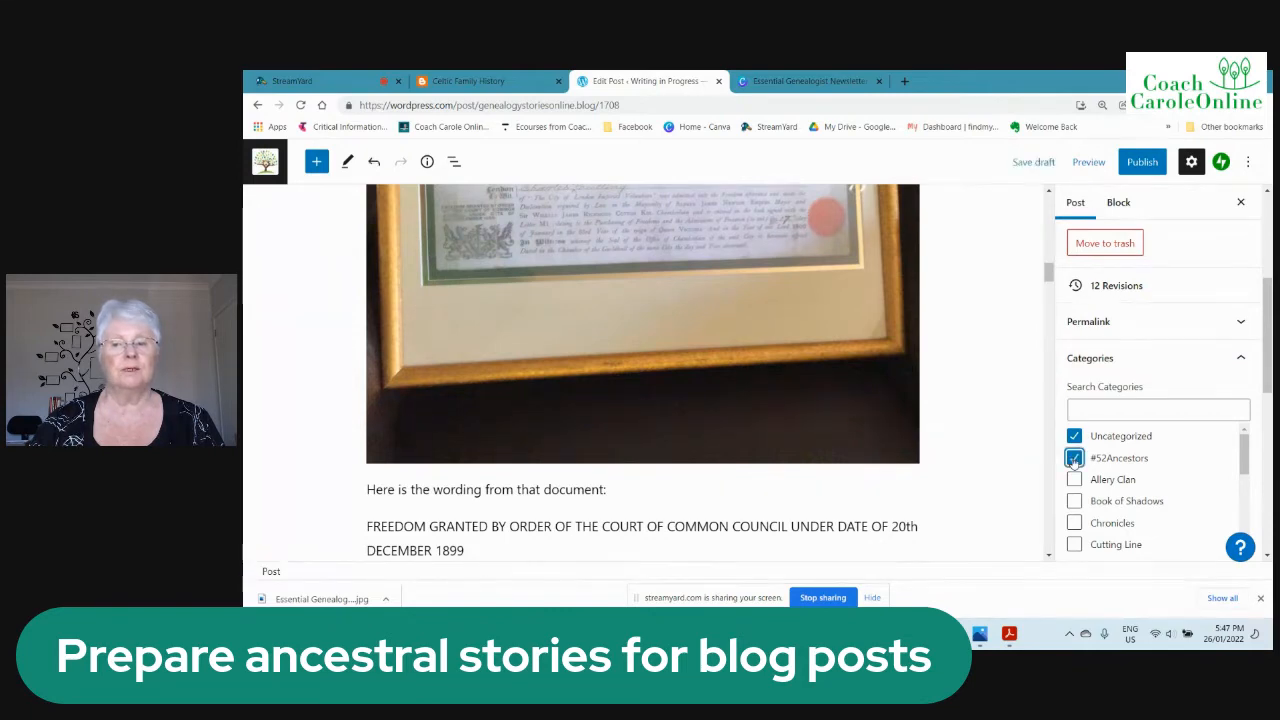
pyautogui.click(1074, 437)
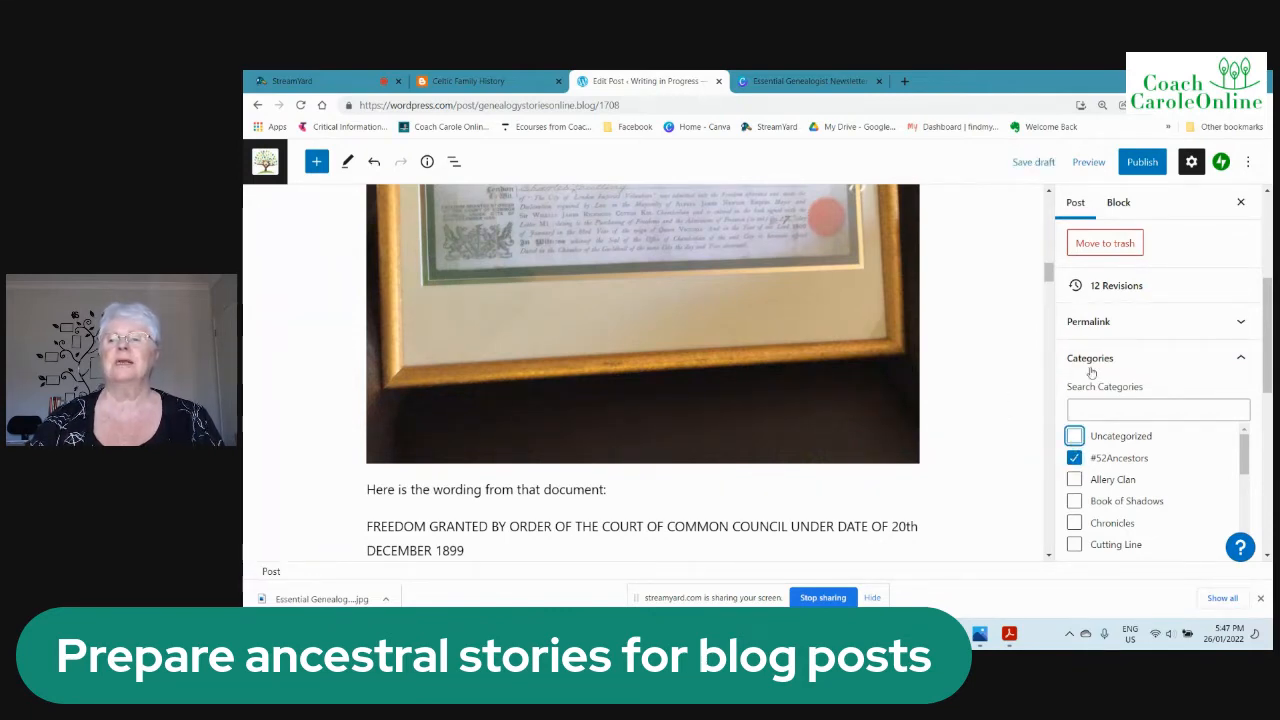
# Add the most-used tags Family History, #52ancestors52weeks and genealogy to the post.
pyautogui.moveTo(1267, 342); pyautogui.dragTo(1267, 437)
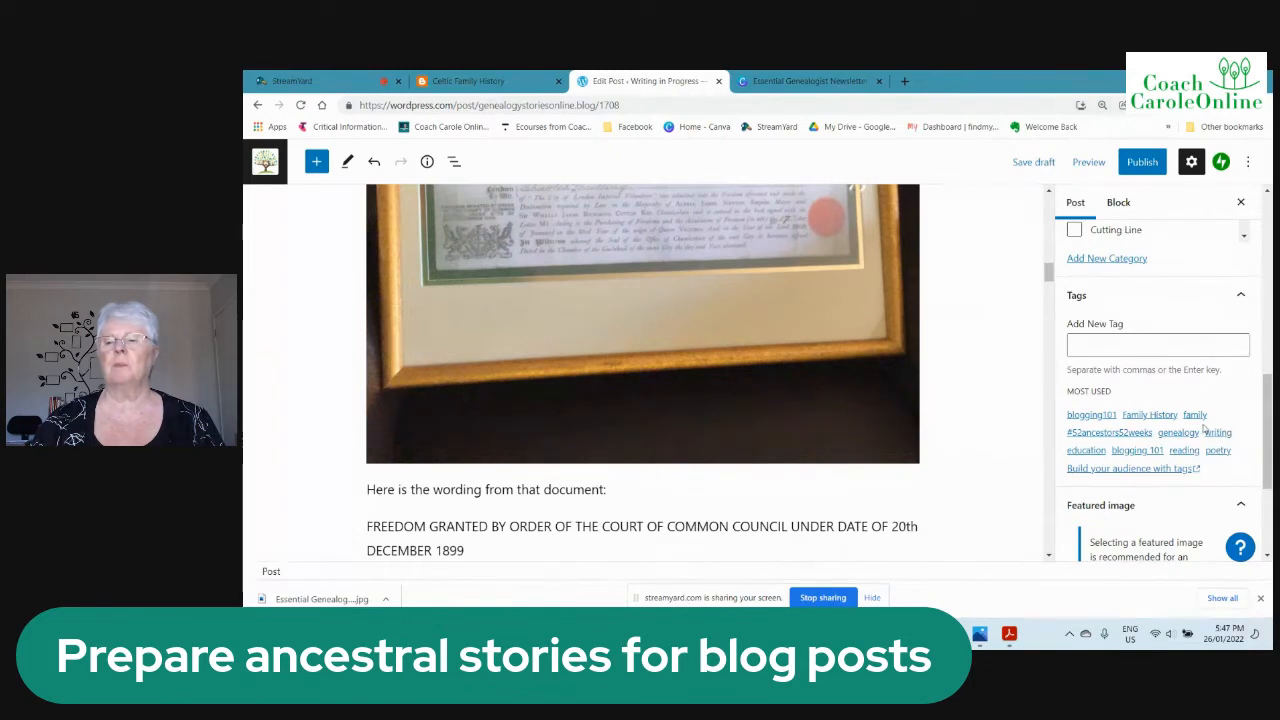
pyautogui.click(1141, 419)
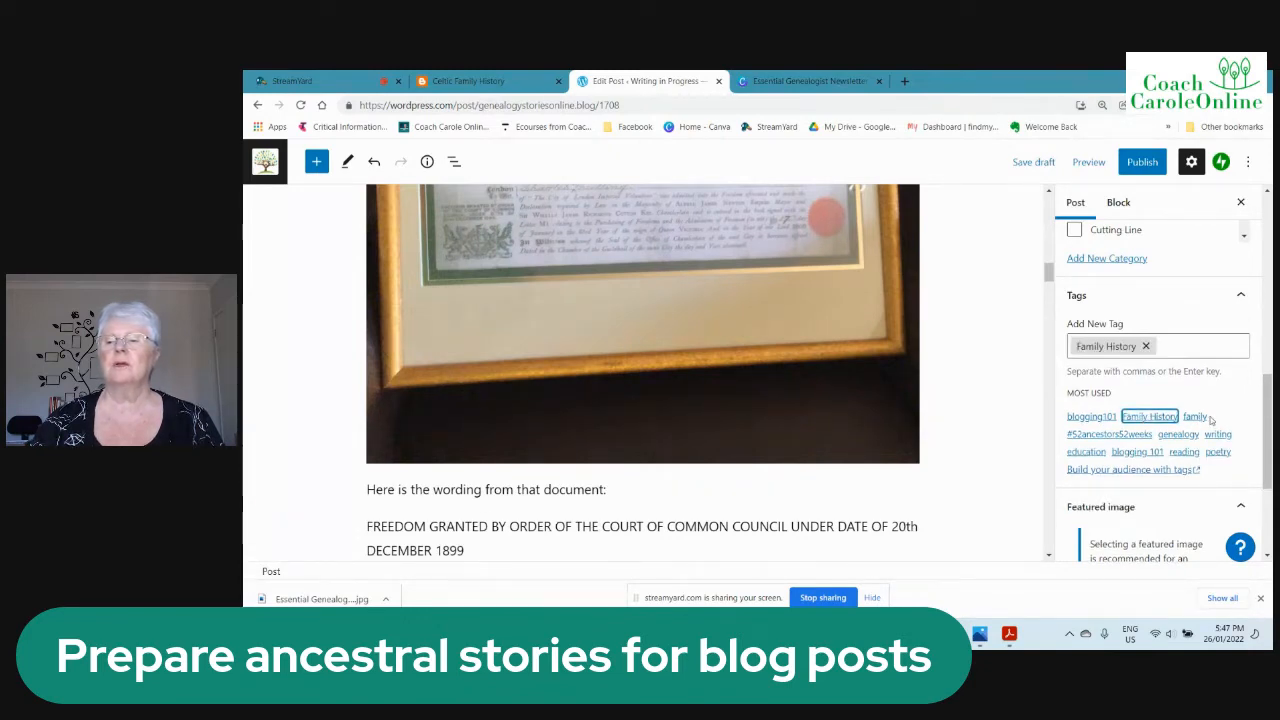
pyautogui.click(1130, 436)
pyautogui.click(1180, 455)
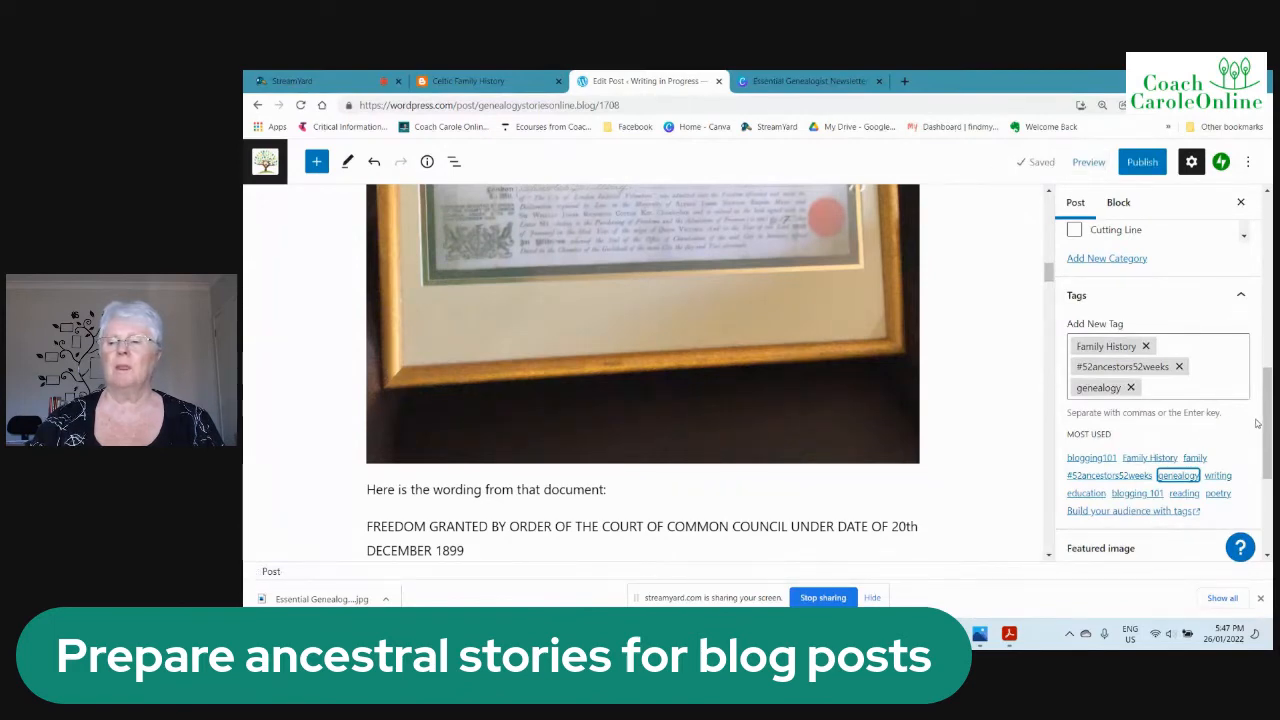
# Set the "52 Ancestors 52 Weeks, Week 4: Curious" picture from the Media Library as the featured image and save the draft.
pyautogui.moveTo(1270, 400); pyautogui.dragTo(1272, 474)
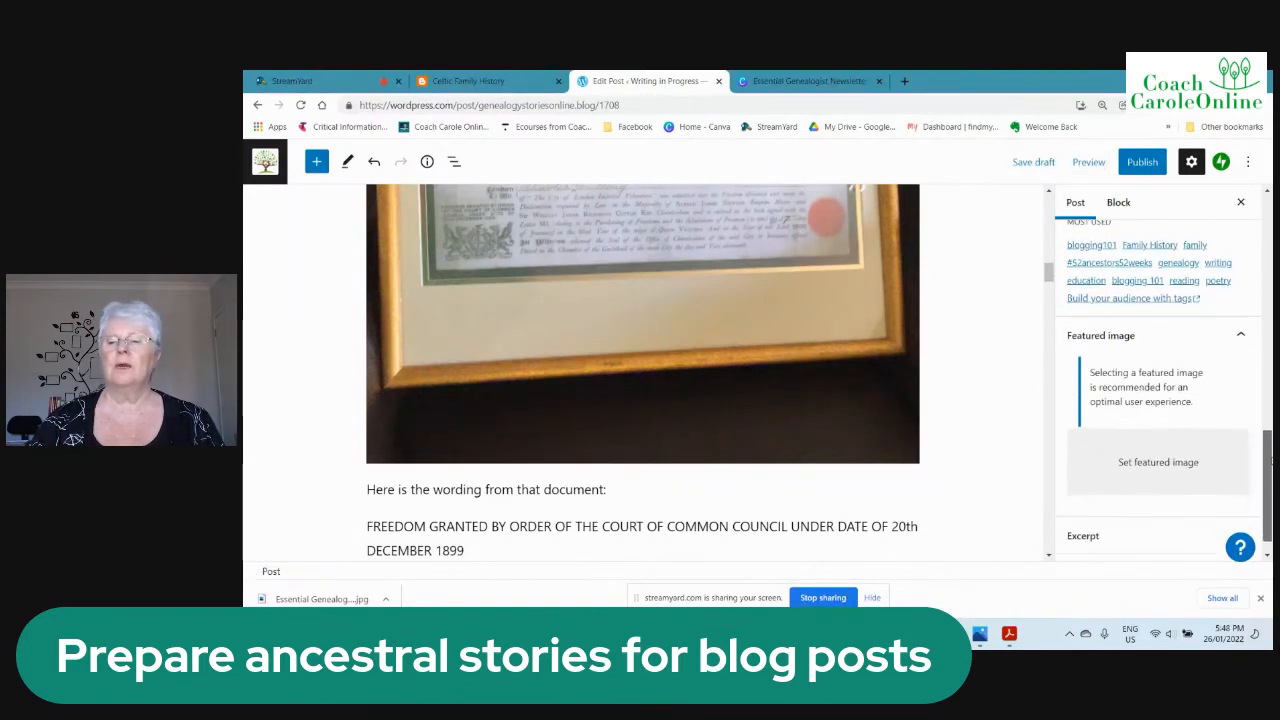
pyautogui.click(1148, 466)
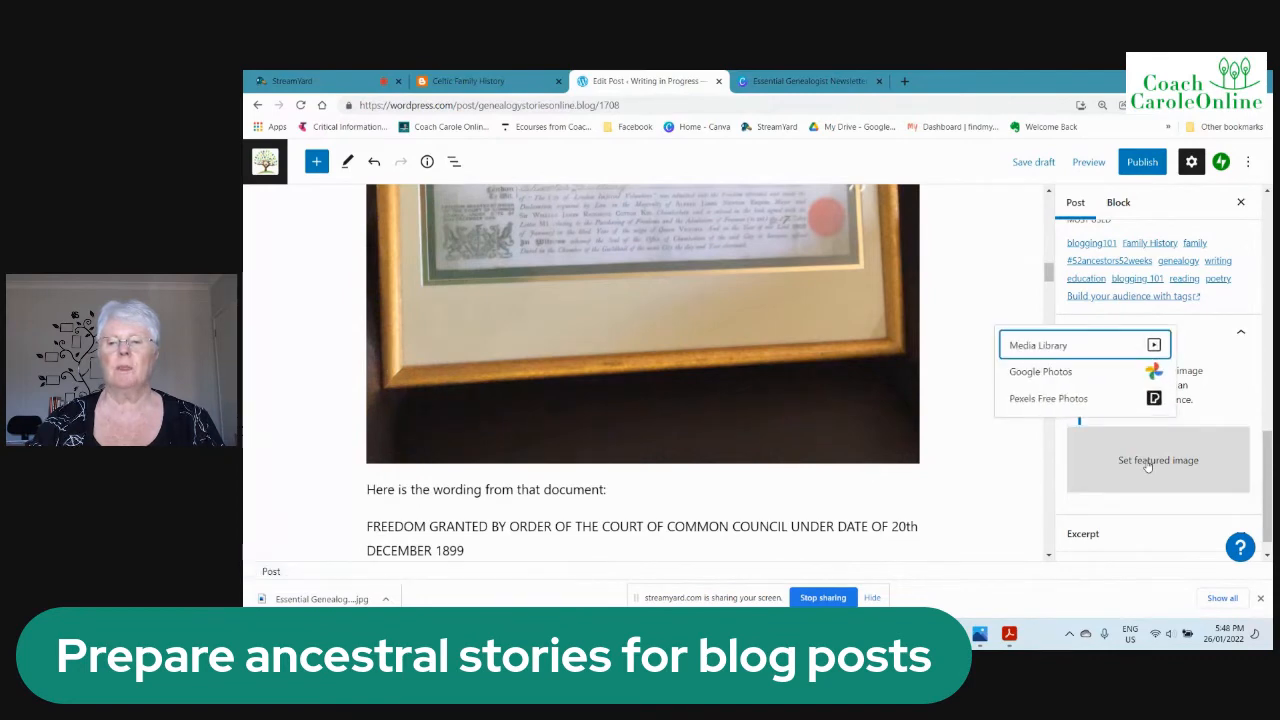
pyautogui.click(1040, 346)
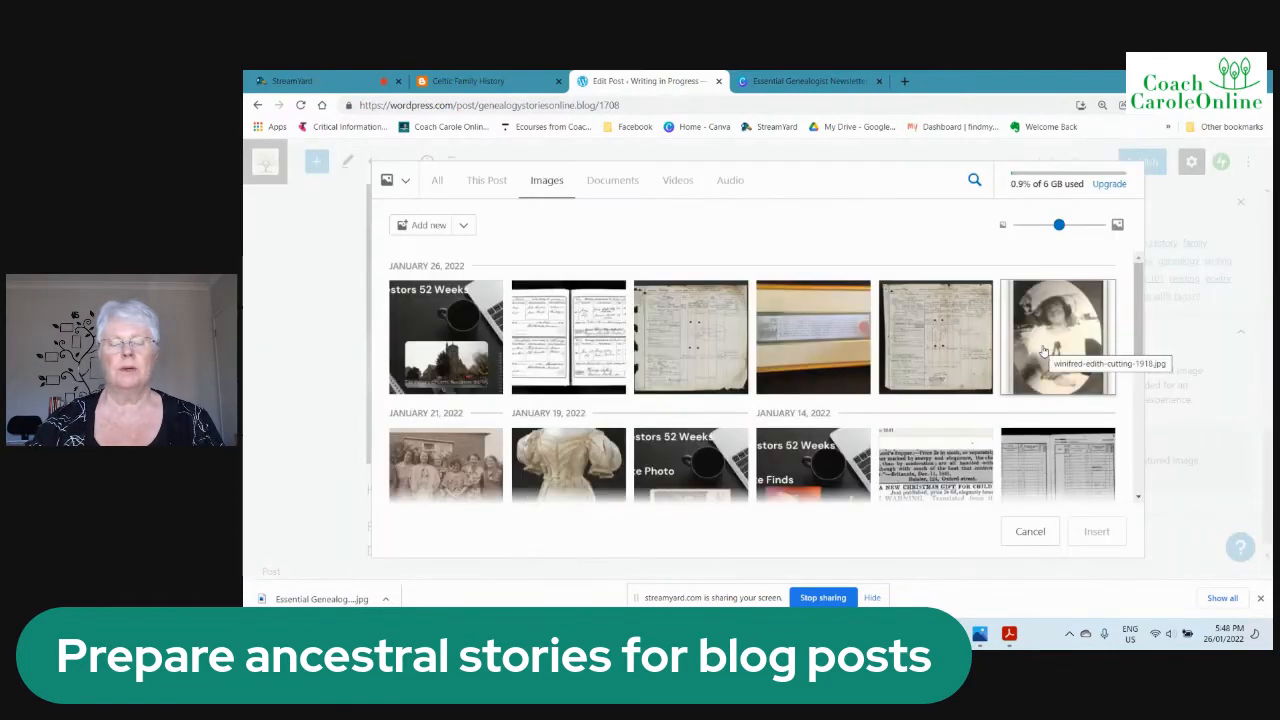
pyautogui.click(449, 352)
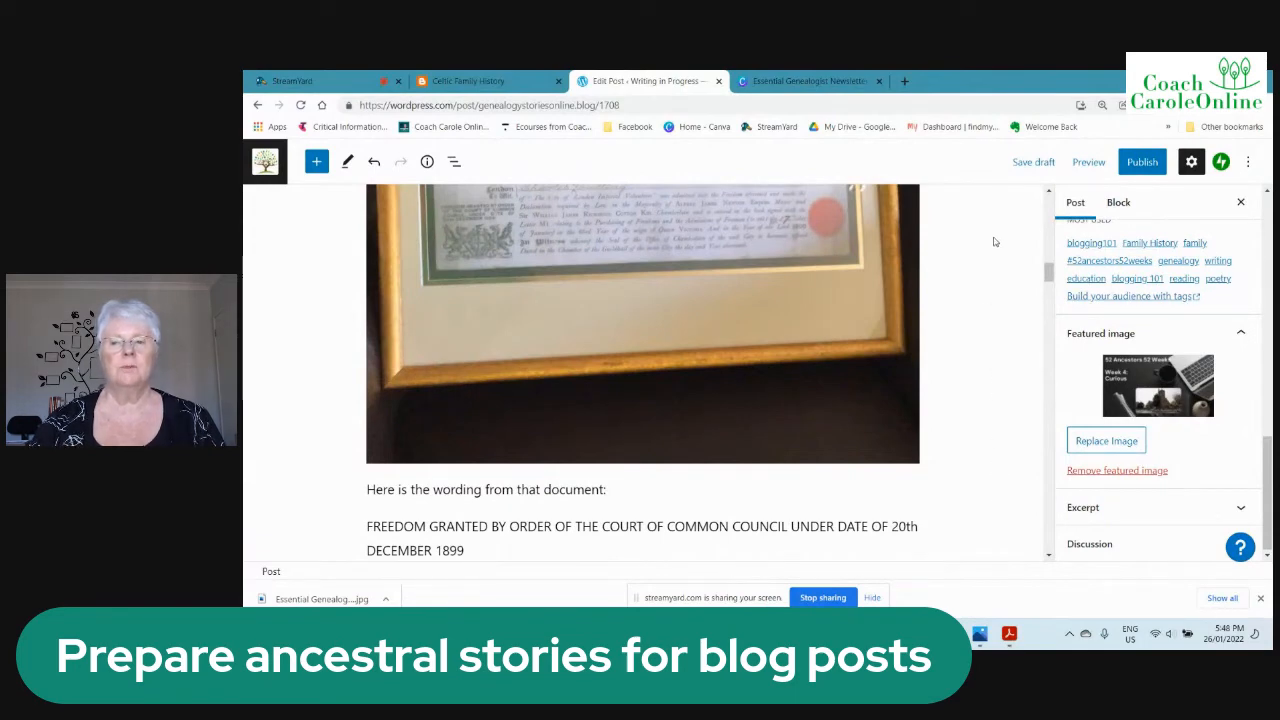
pyautogui.click(1030, 166)
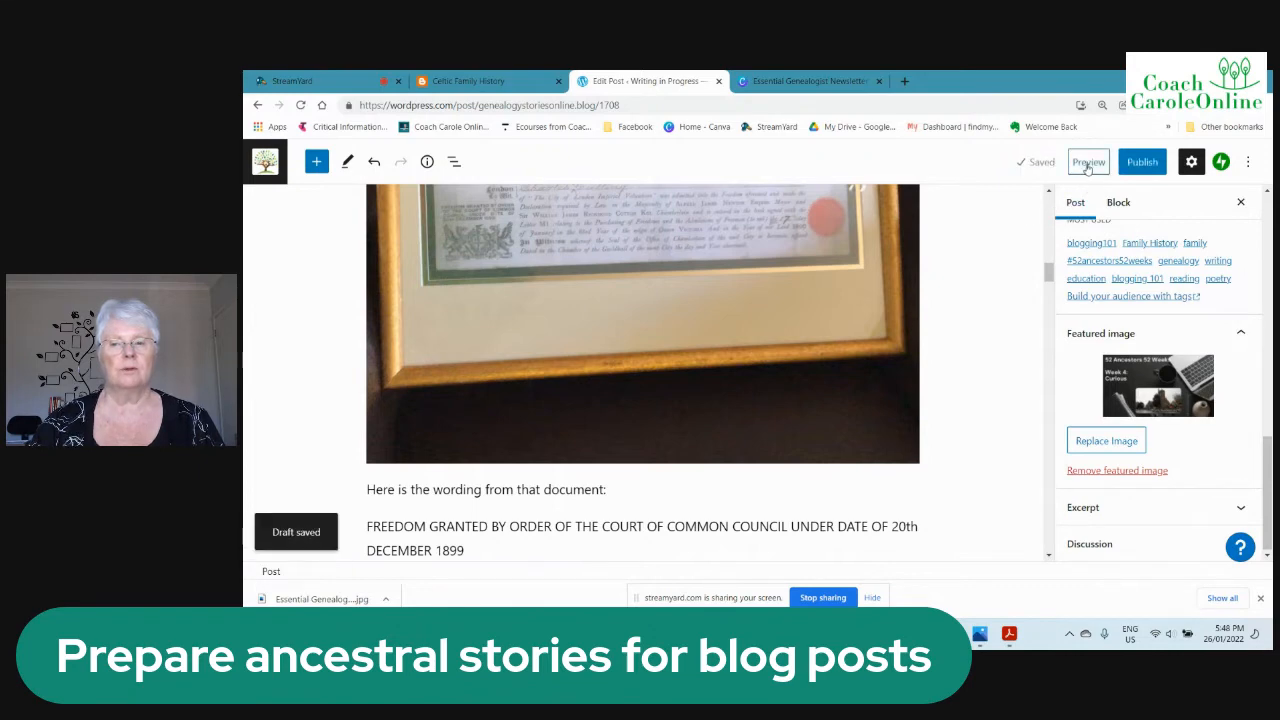
# Preview the post in a new tab and examine its featured image, title, category and tags on the site.
pyautogui.click(1088, 166)
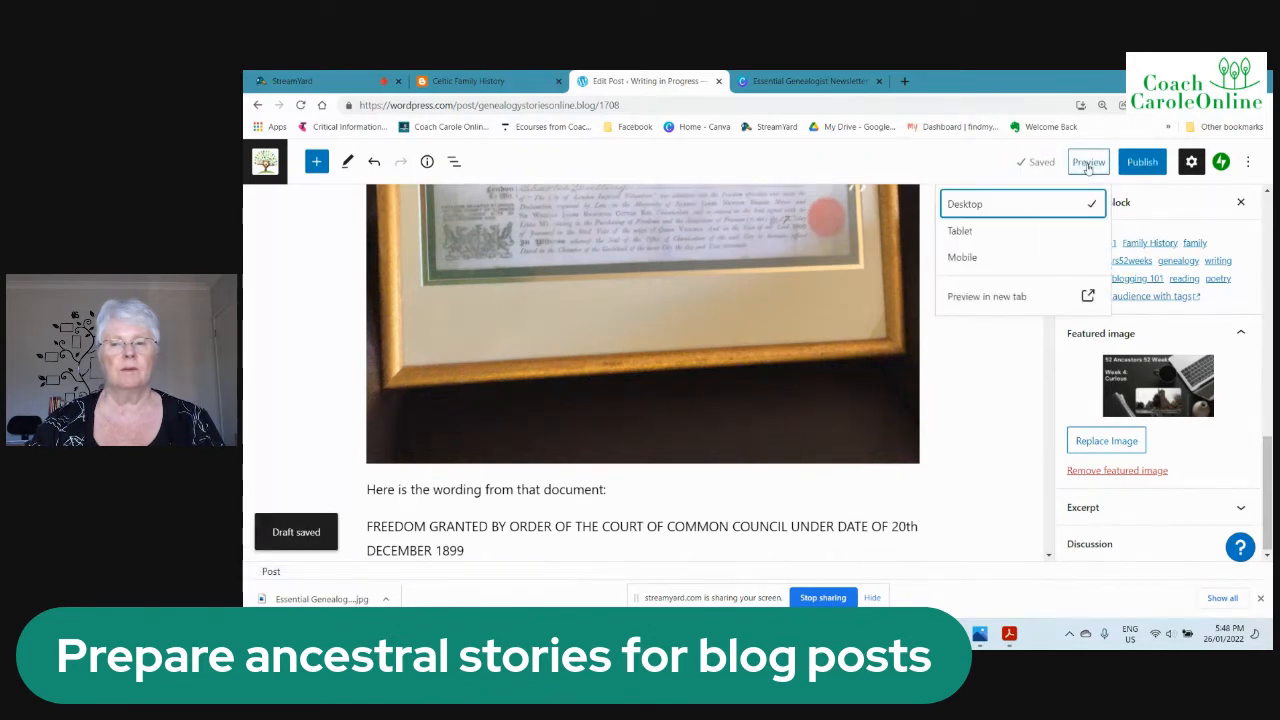
pyautogui.click(997, 296)
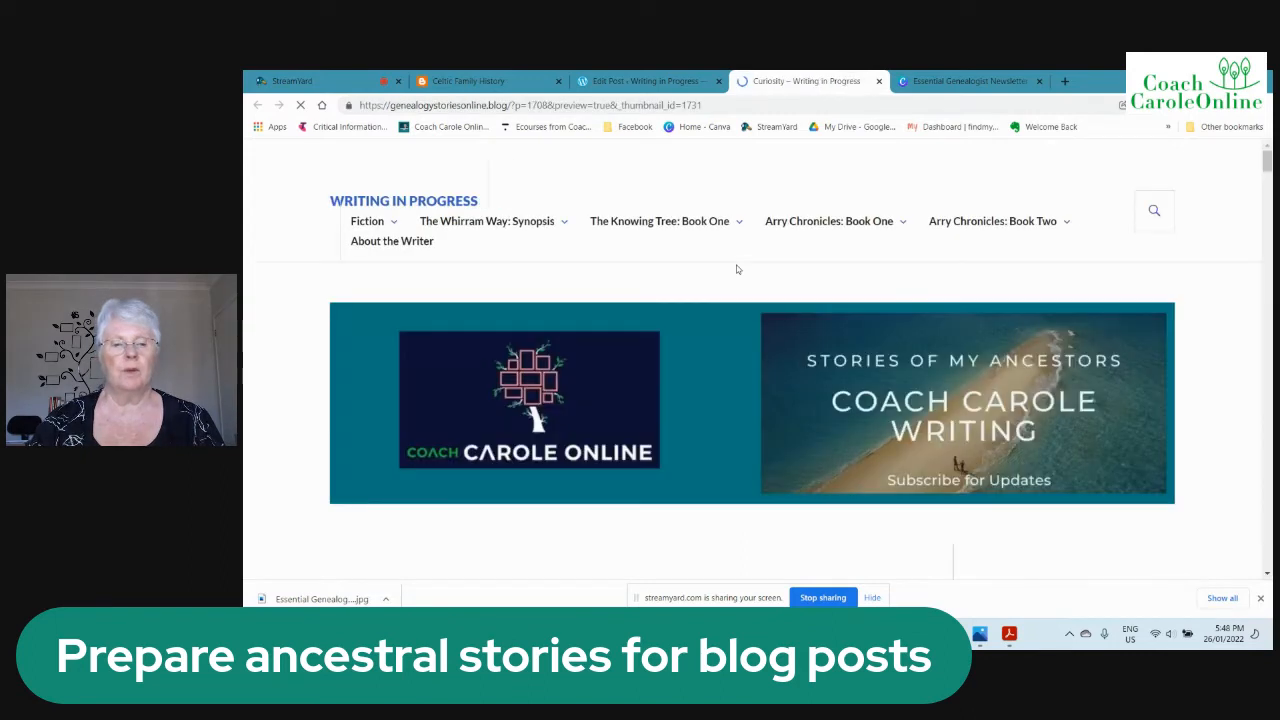
pyautogui.scroll(-1, 706, 290)
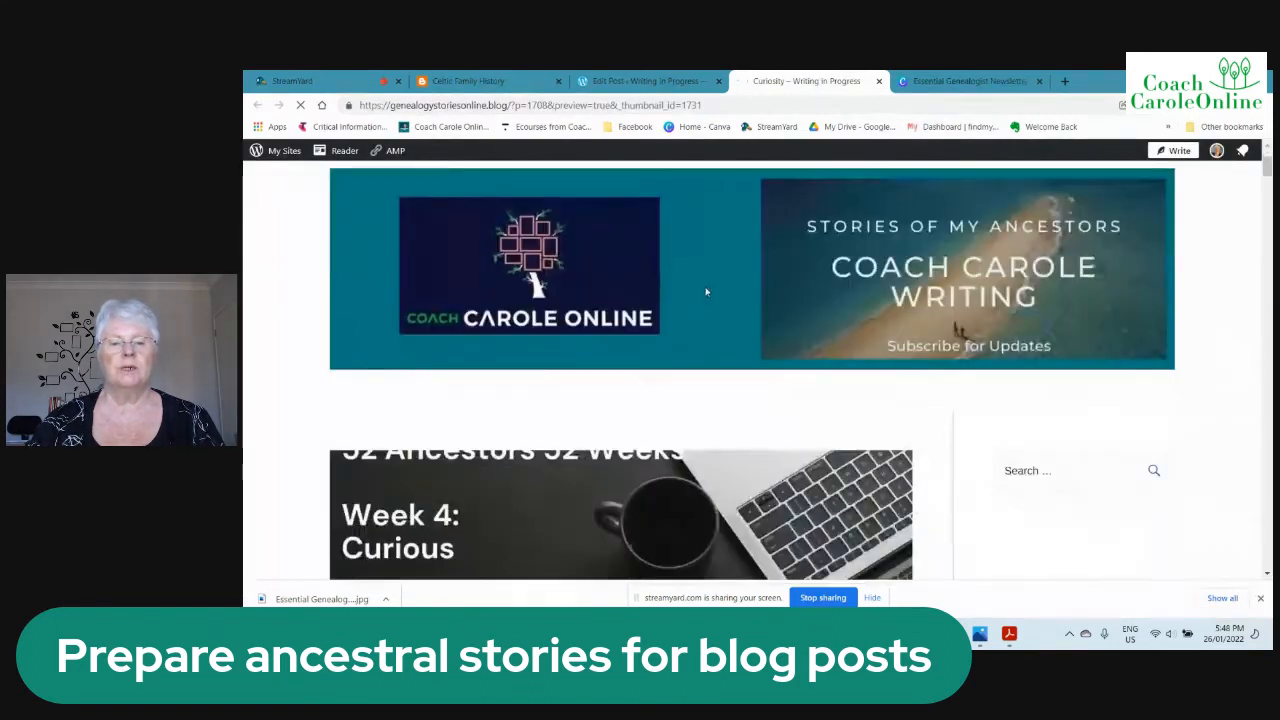
pyautogui.scroll(-1, 705, 291)
pyautogui.scroll(-1, 705, 291)
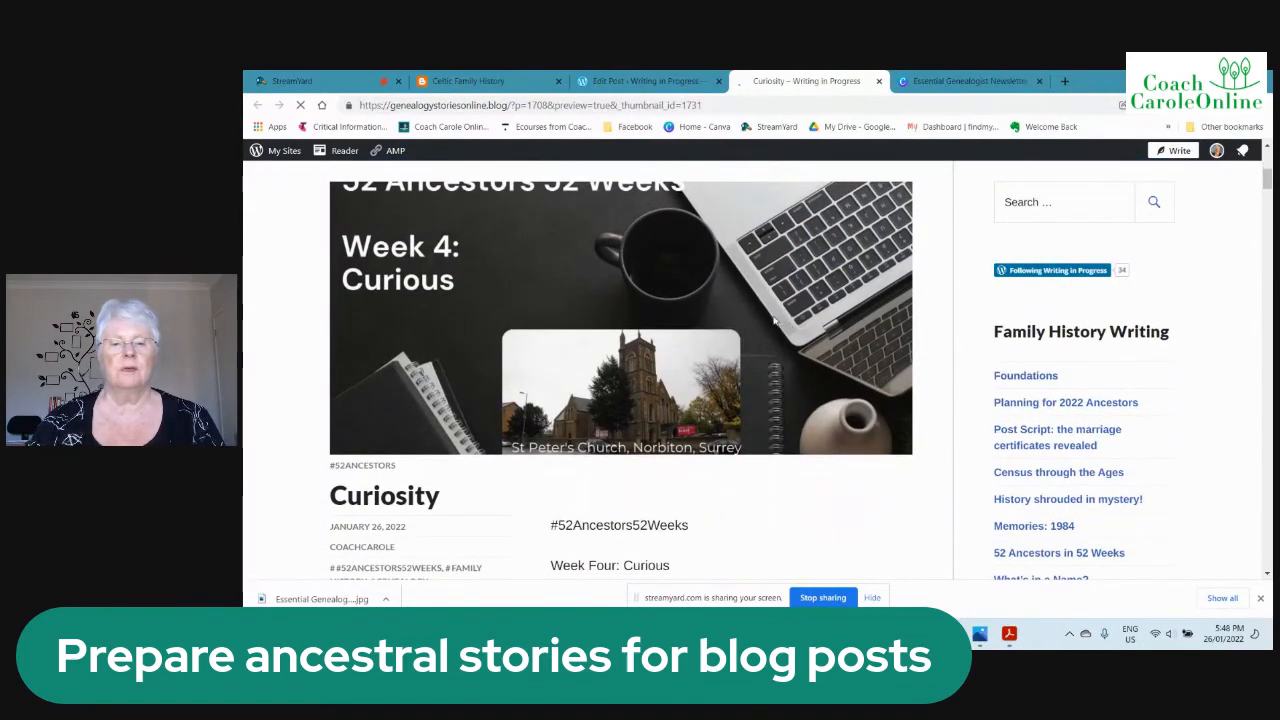
pyautogui.scroll(-1, 760, 321)
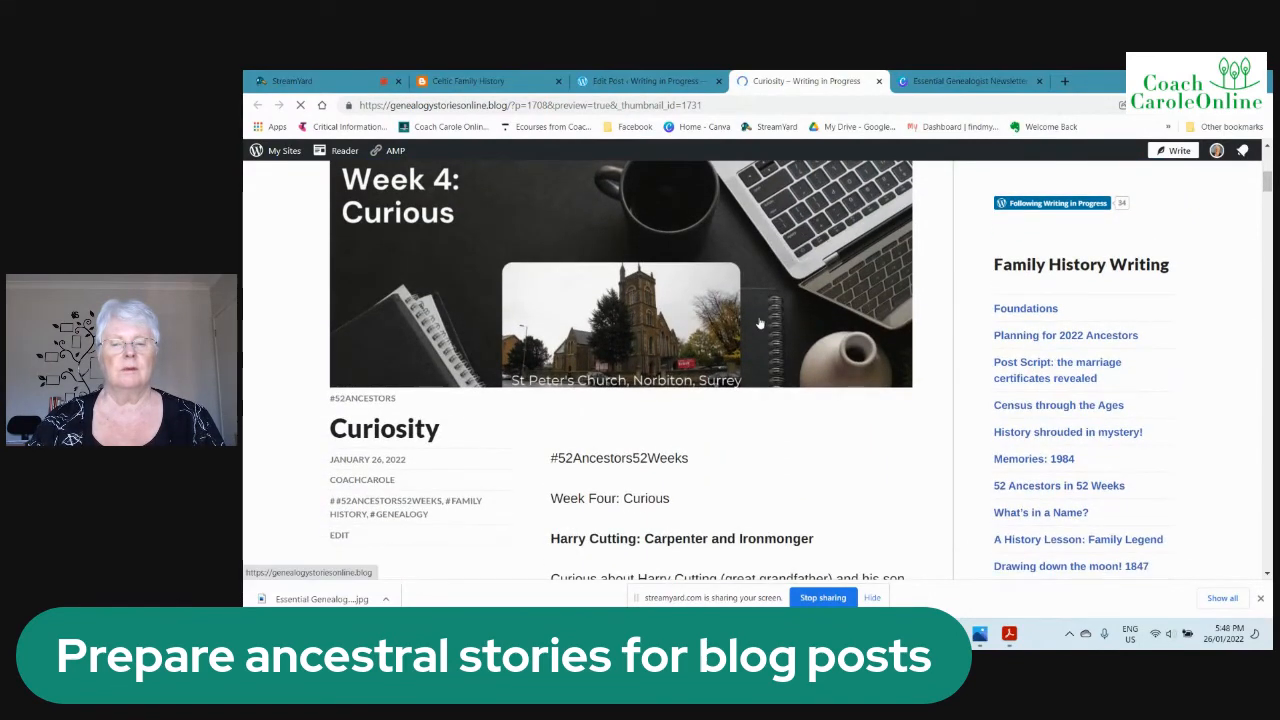
pyautogui.scroll(6, 760, 321)
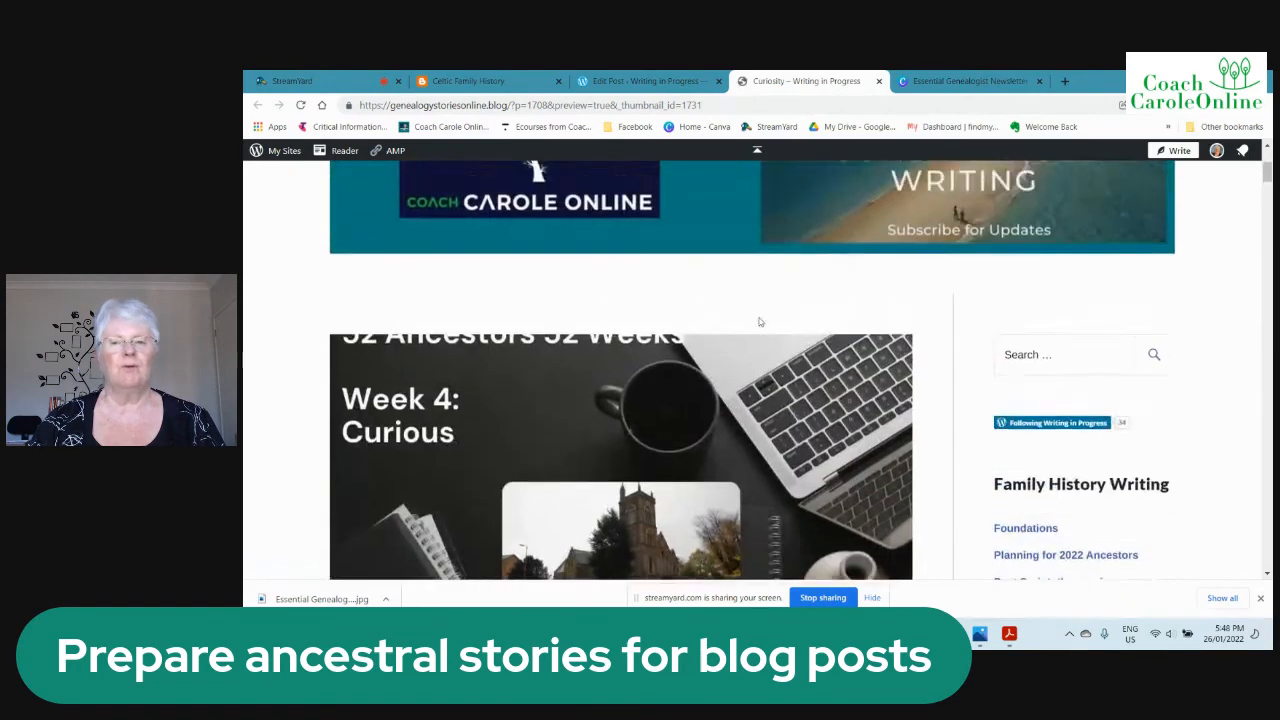
pyautogui.scroll(2, 760, 323)
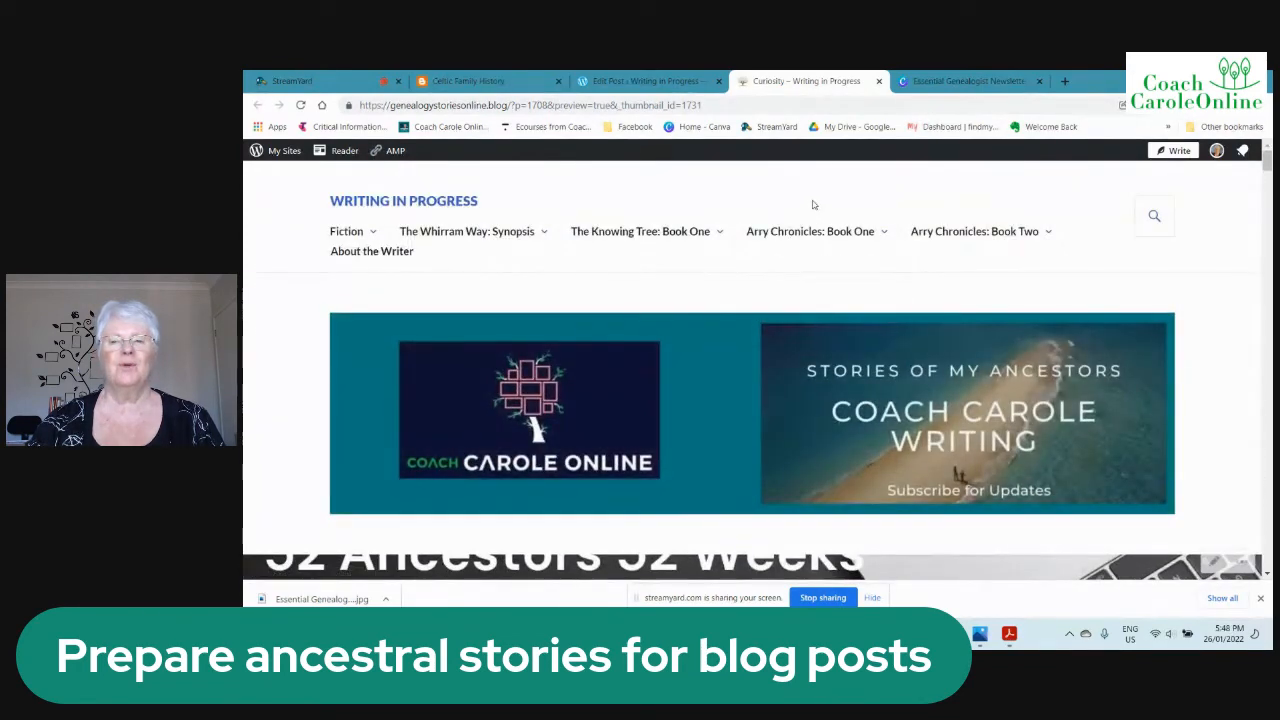
# Return to the post editor and bring up the pre-publish check of visibility, timing and sharing settings.
pyautogui.click(658, 81)
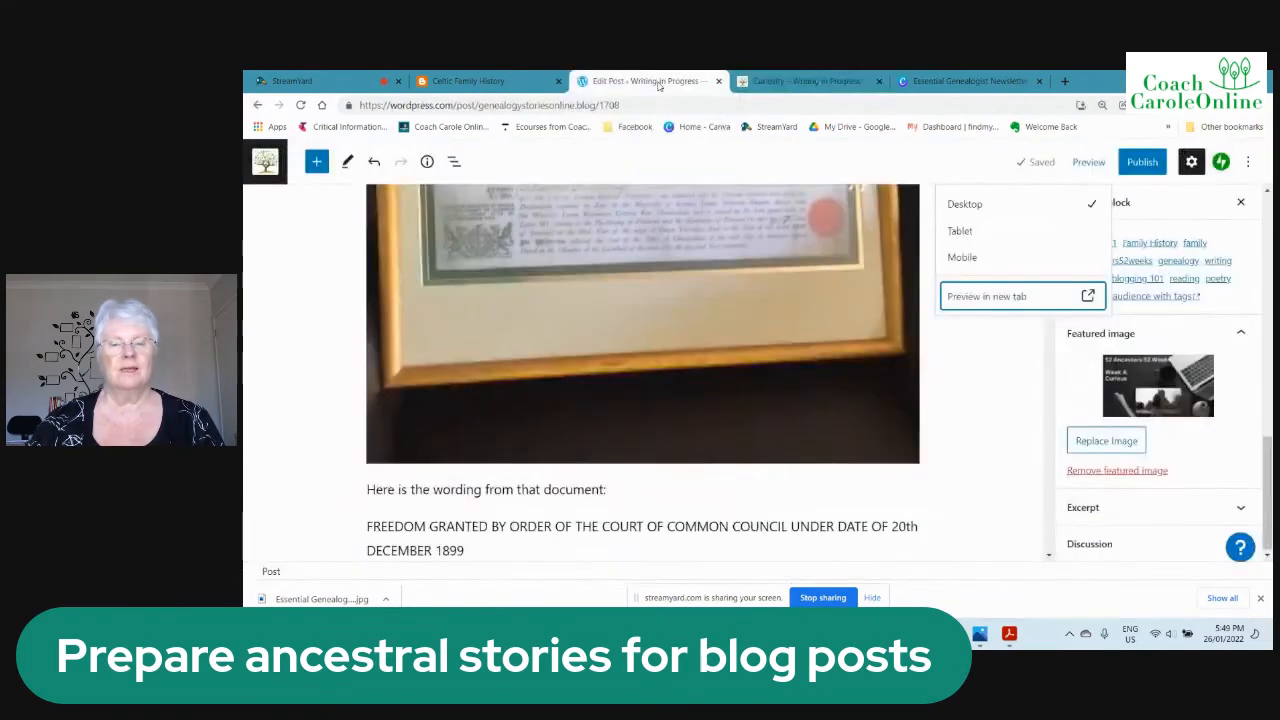
pyautogui.click(977, 362)
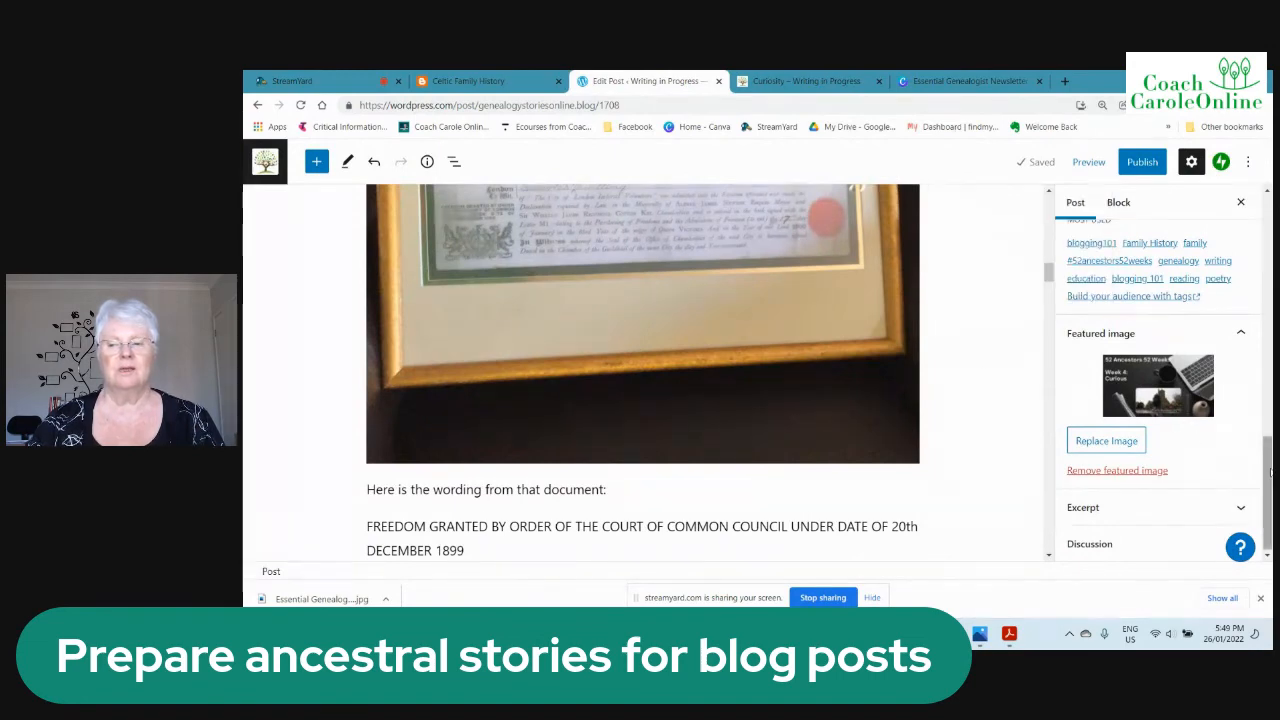
pyautogui.scroll(5, 1248, 268)
pyautogui.scroll(3, 1248, 268)
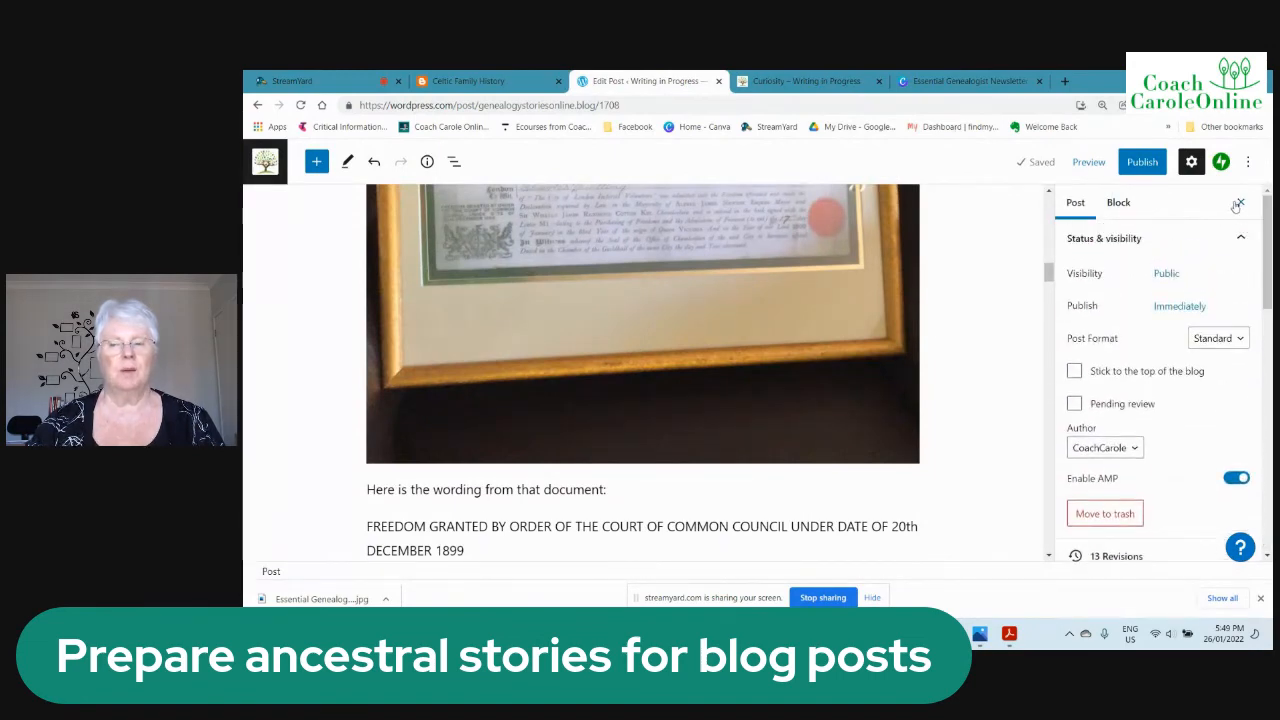
pyautogui.click(1142, 164)
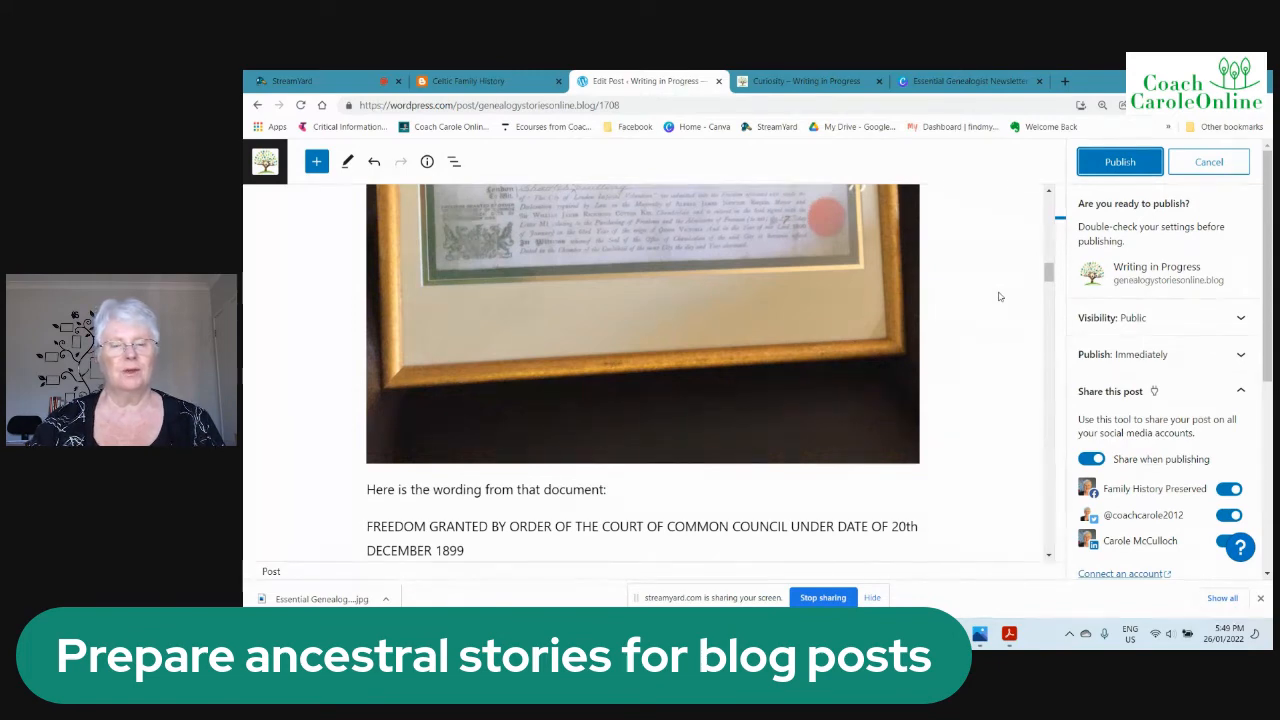
pyautogui.click(822, 598)
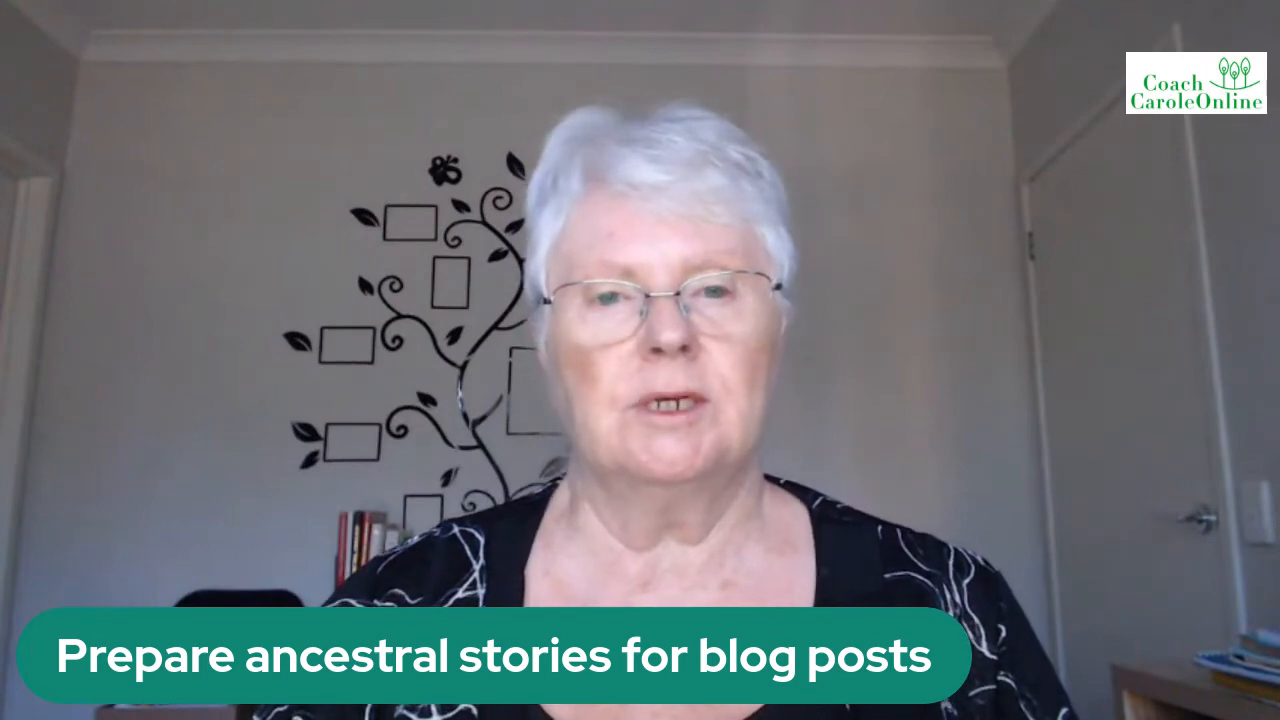